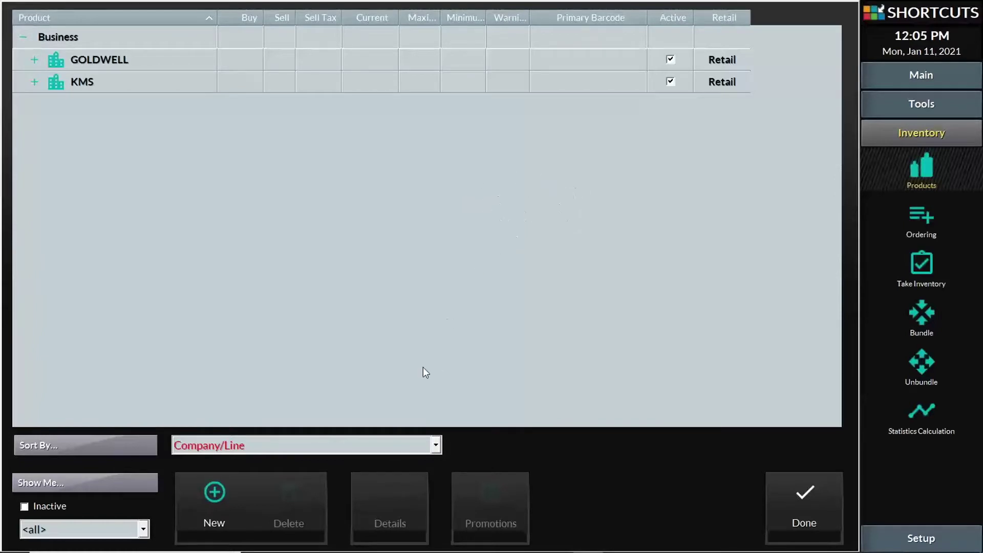
Sort the product list by Supplier and add a new supplier named Cosmoprof
{"action": "left_click", "coordinate": [405, 444]}
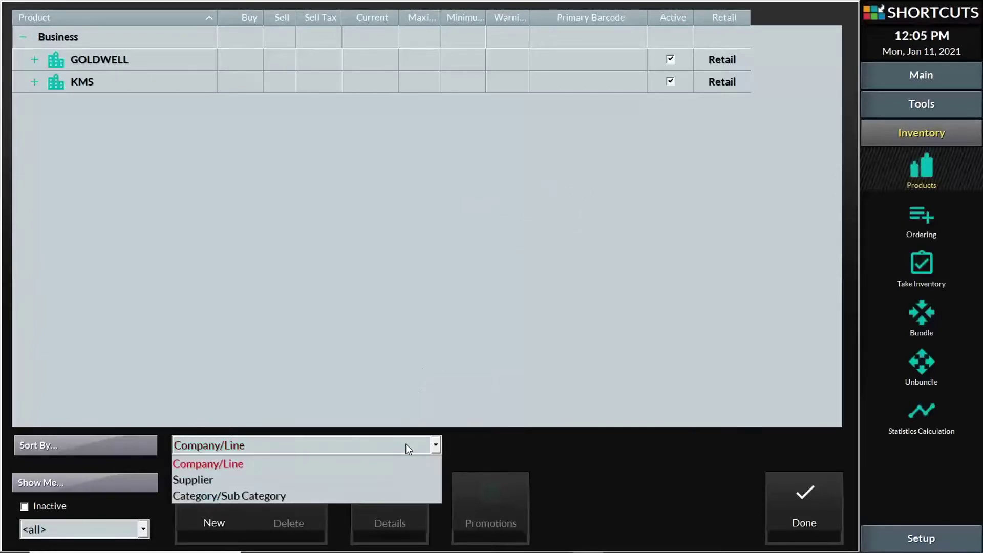
{"action": "left_click", "coordinate": [384, 482]}
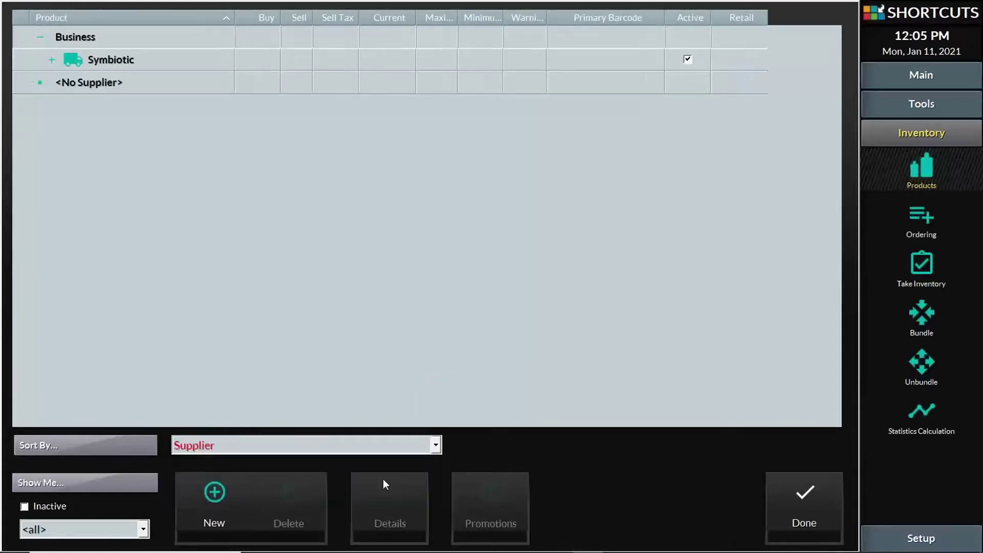
{"action": "left_click", "coordinate": [52, 60]}
{"action": "left_click", "coordinate": [52, 60]}
{"action": "left_click", "coordinate": [217, 493]}
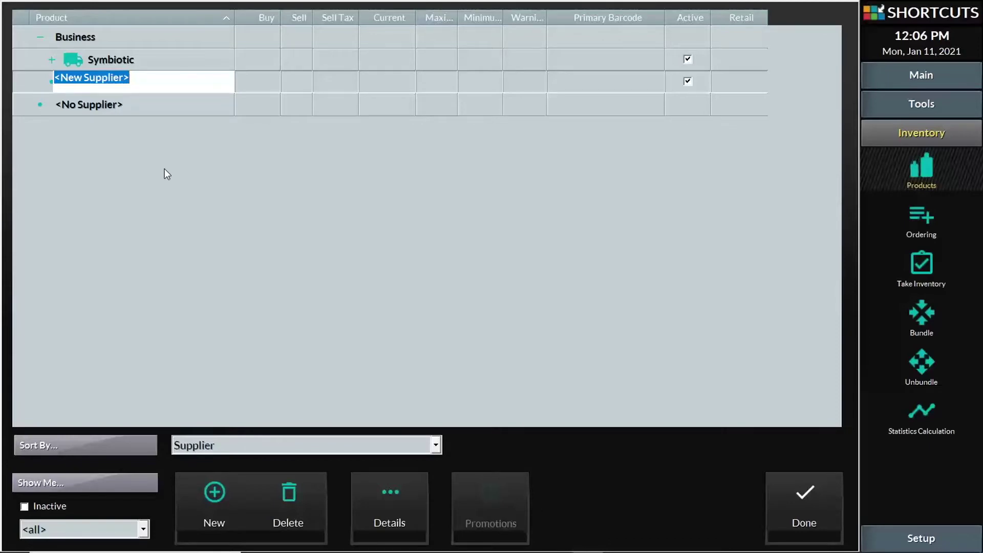
{"action": "type", "text": "Cosmoprof"}
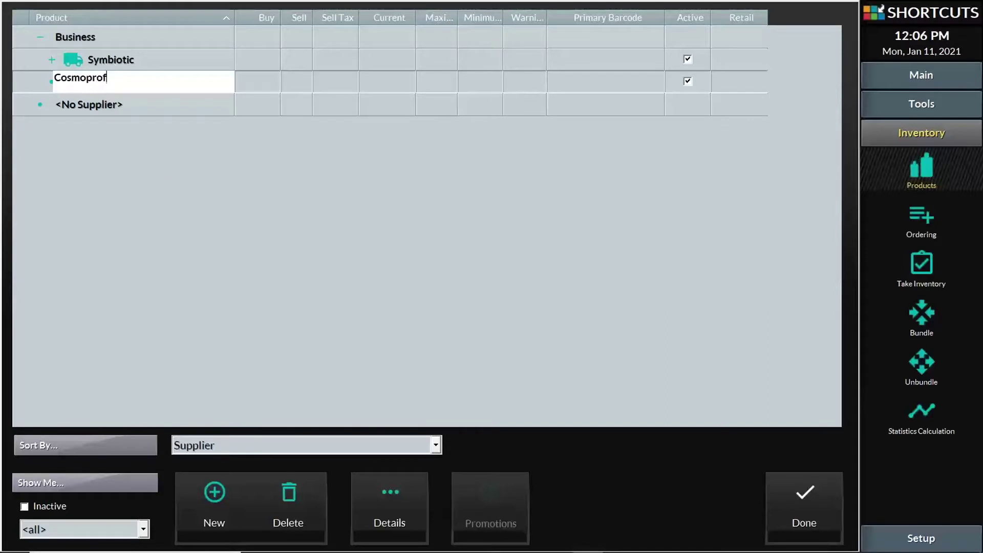
{"action": "key", "text": "Return"}
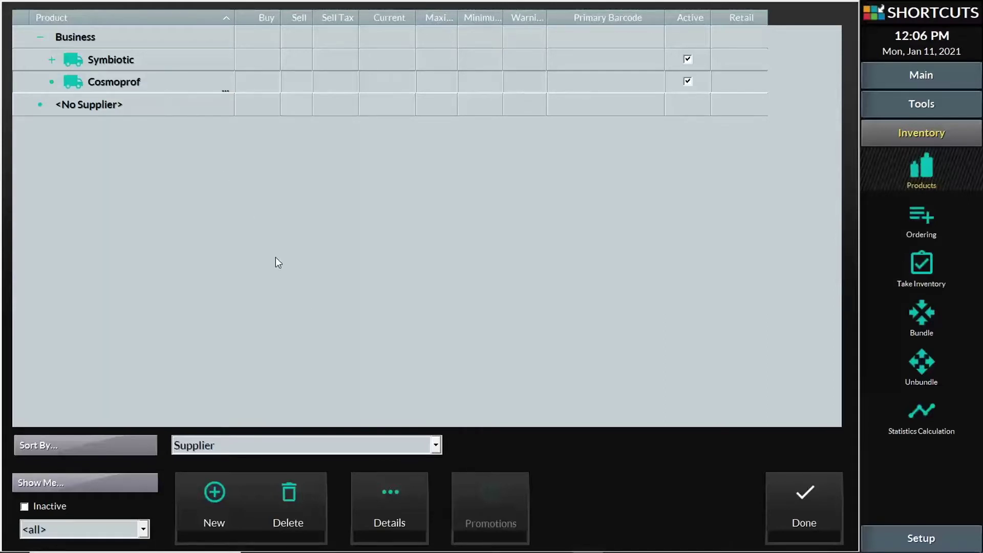
Review the supplier, ordering and rep detail fields for Cosmoprof without filling them in
{"action": "left_click", "coordinate": [394, 514]}
{"action": "left_click", "coordinate": [392, 513]}
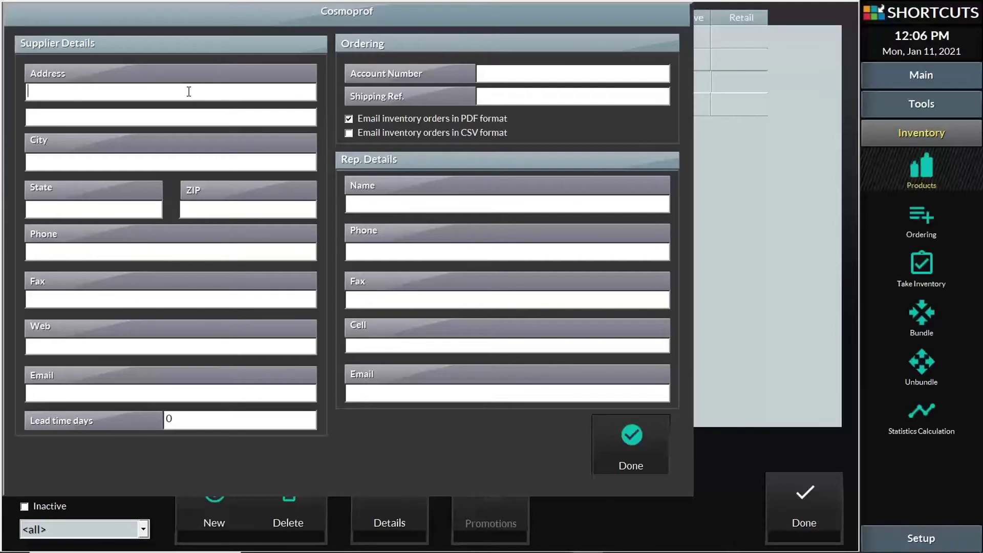
{"action": "left_click", "coordinate": [645, 445]}
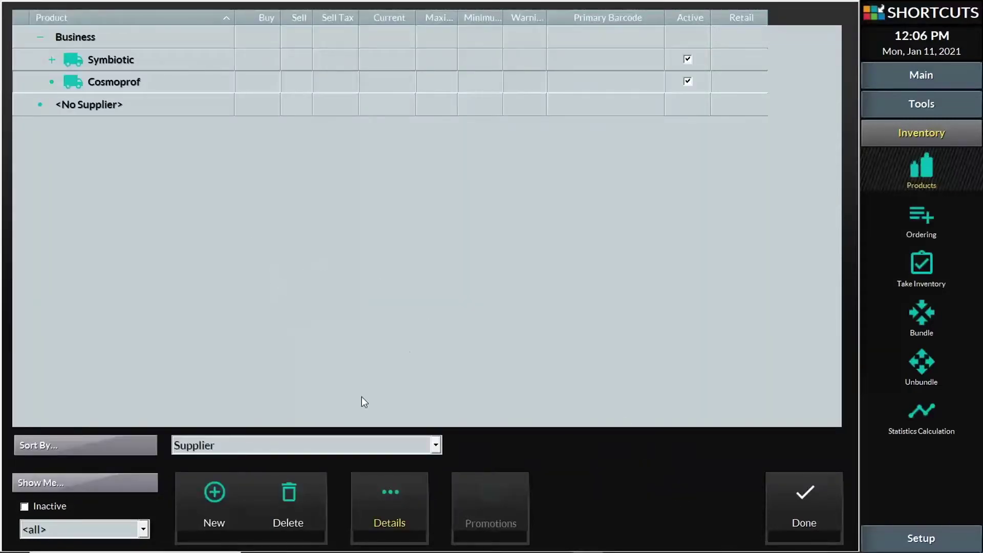
Sort the product list by Company/Line and add the company Redken with Cosmoprof as its default supplier
{"action": "left_click", "coordinate": [399, 443]}
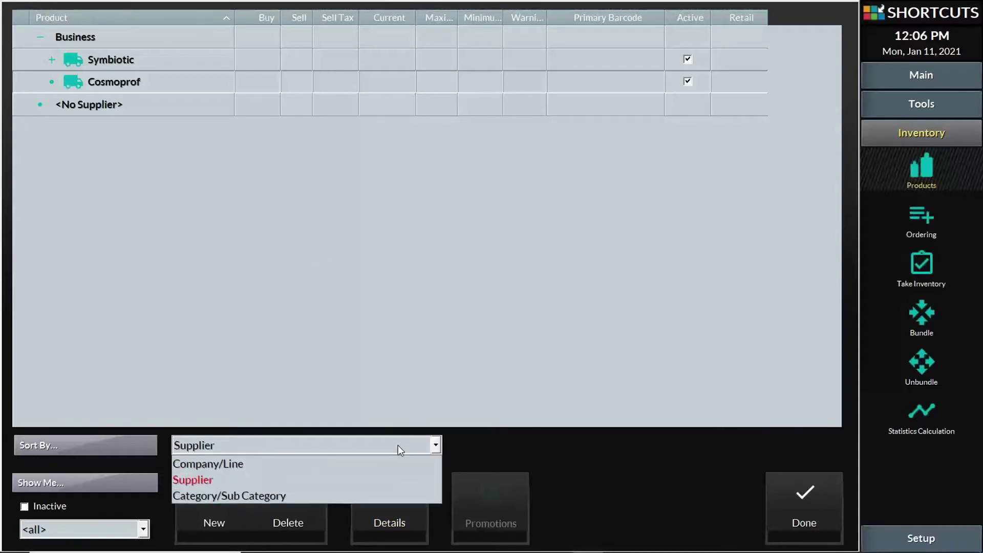
{"action": "left_click", "coordinate": [350, 466]}
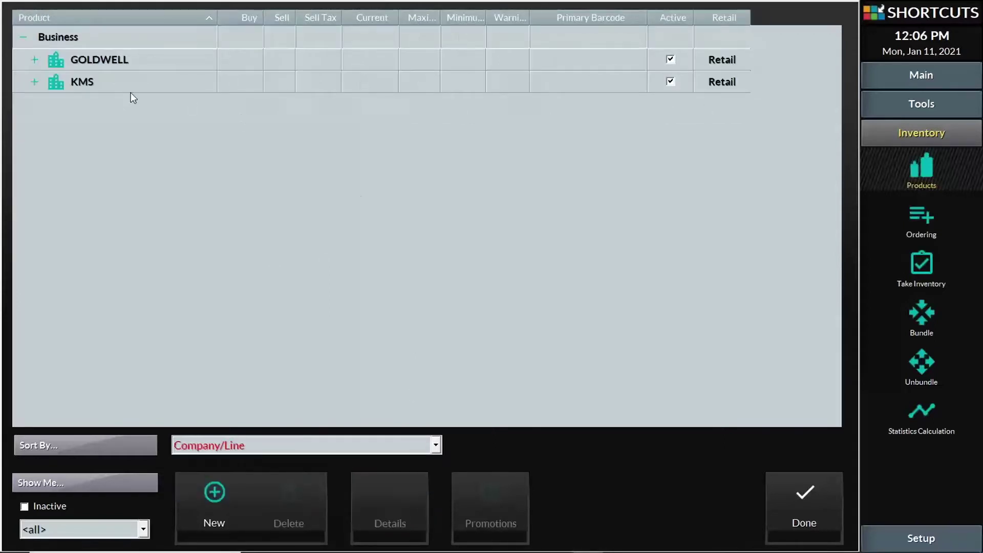
{"action": "left_click", "coordinate": [108, 45]}
{"action": "left_click", "coordinate": [217, 494]}
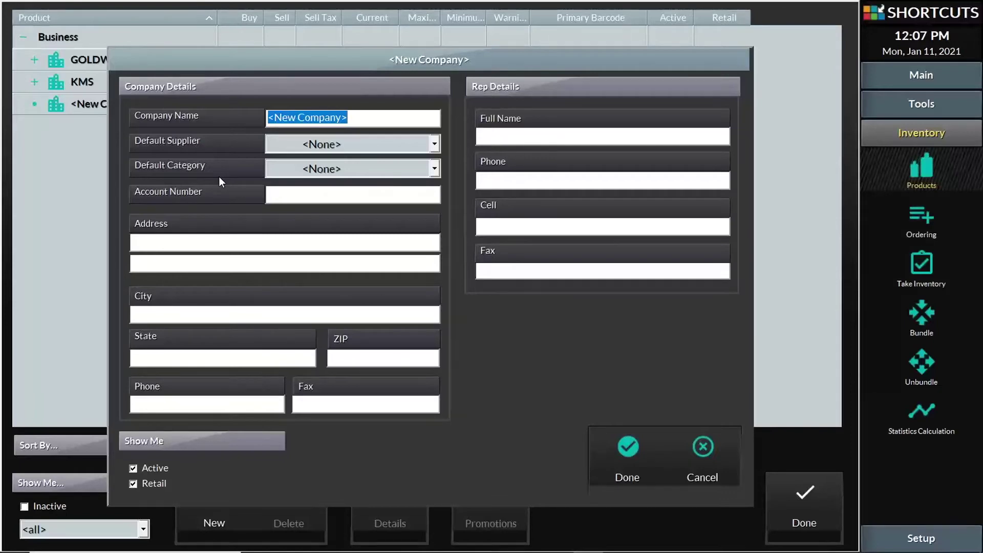
{"action": "type", "text": "Redken"}
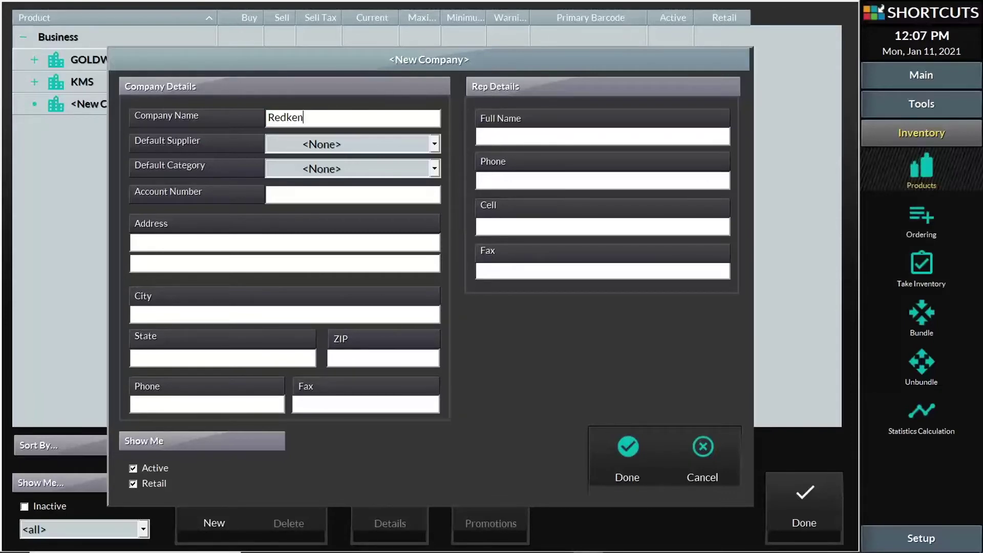
{"action": "left_click", "coordinate": [412, 152]}
{"action": "left_click", "coordinate": [412, 152]}
{"action": "left_click", "coordinate": [412, 152]}
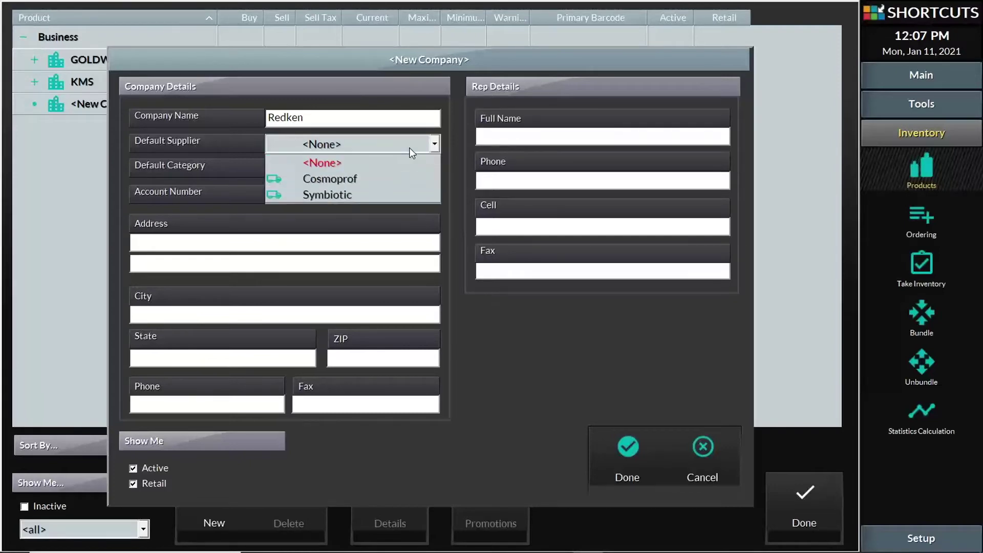
{"action": "left_click", "coordinate": [352, 180]}
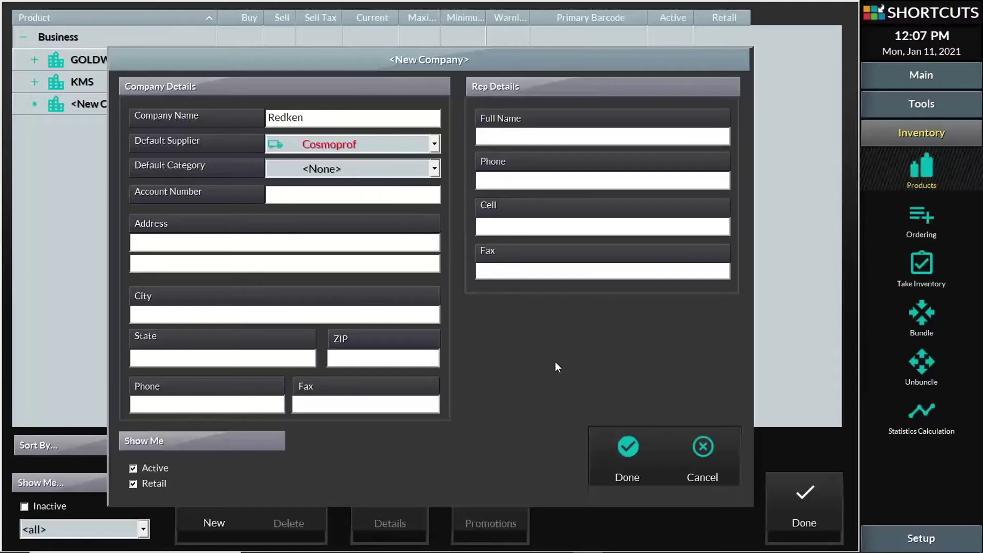
{"action": "left_click", "coordinate": [629, 450]}
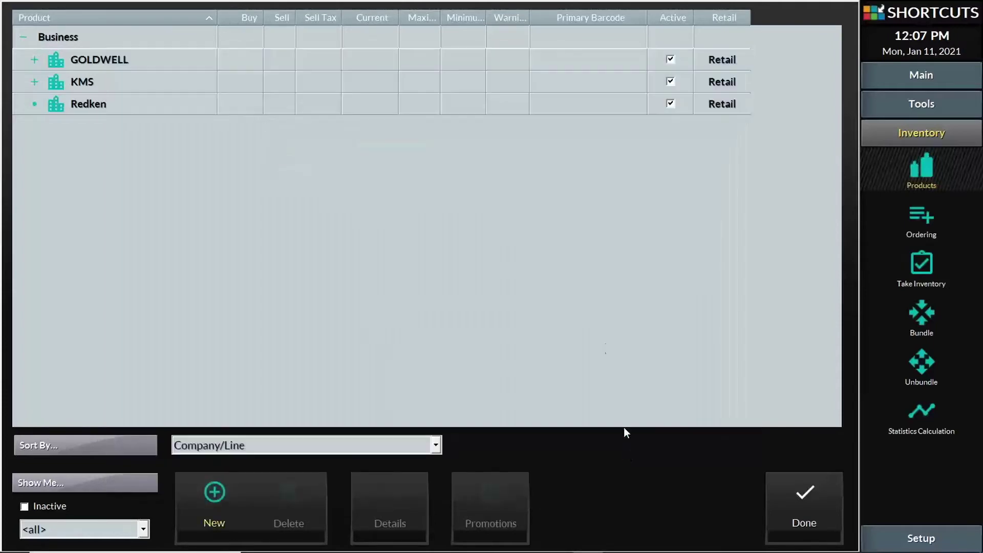
Review the company details of Redken and close them without changes
{"action": "left_click", "coordinate": [132, 106]}
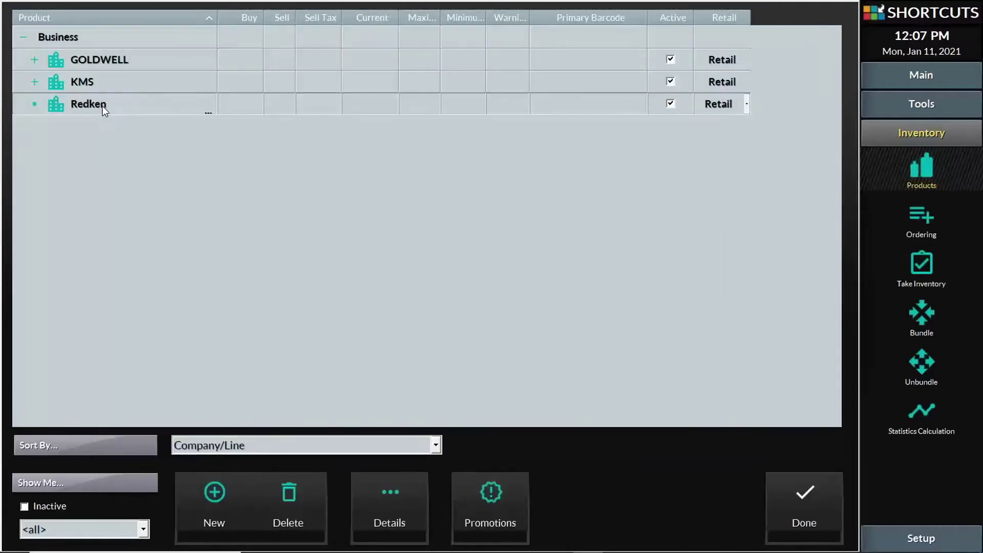
{"action": "left_click", "coordinate": [392, 508]}
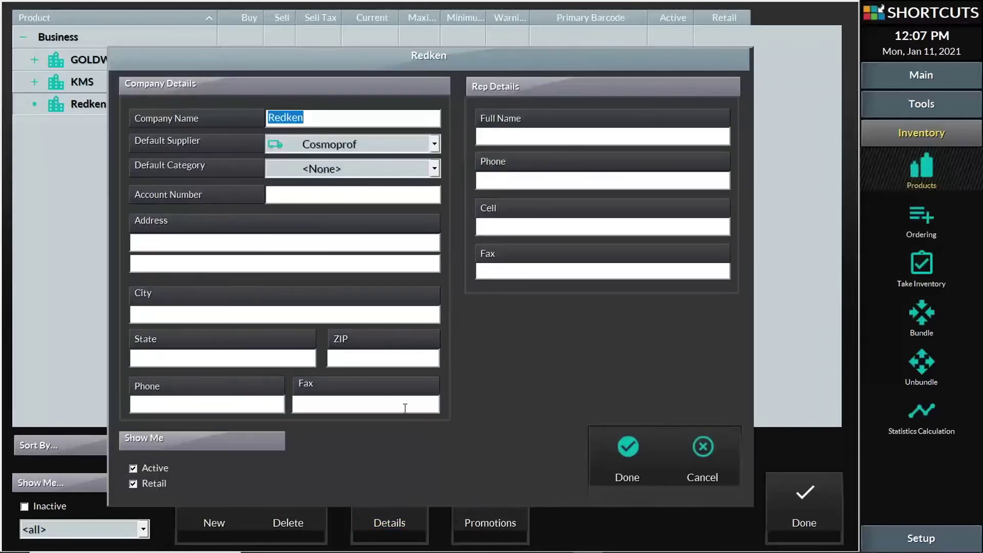
{"action": "left_click", "coordinate": [714, 456]}
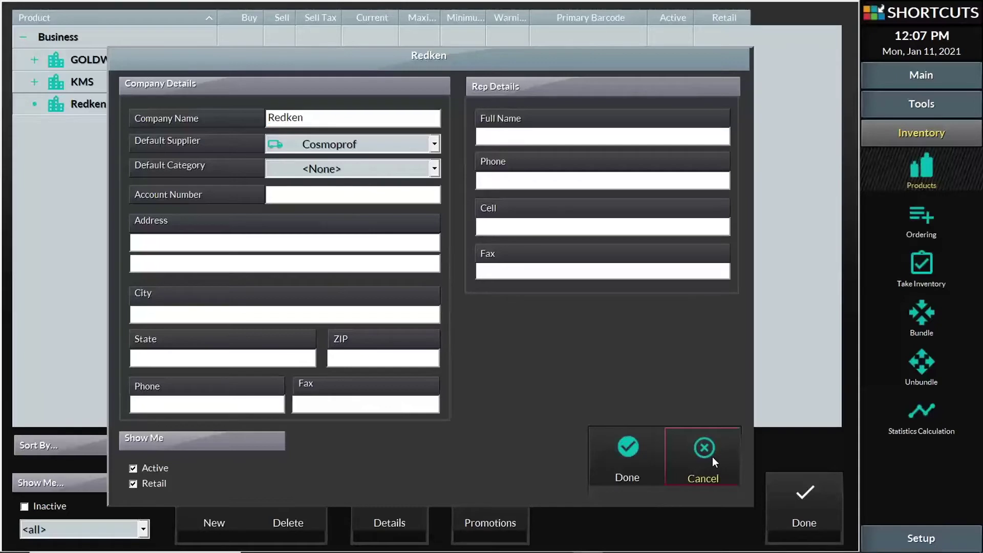
{"action": "left_click", "coordinate": [628, 460]}
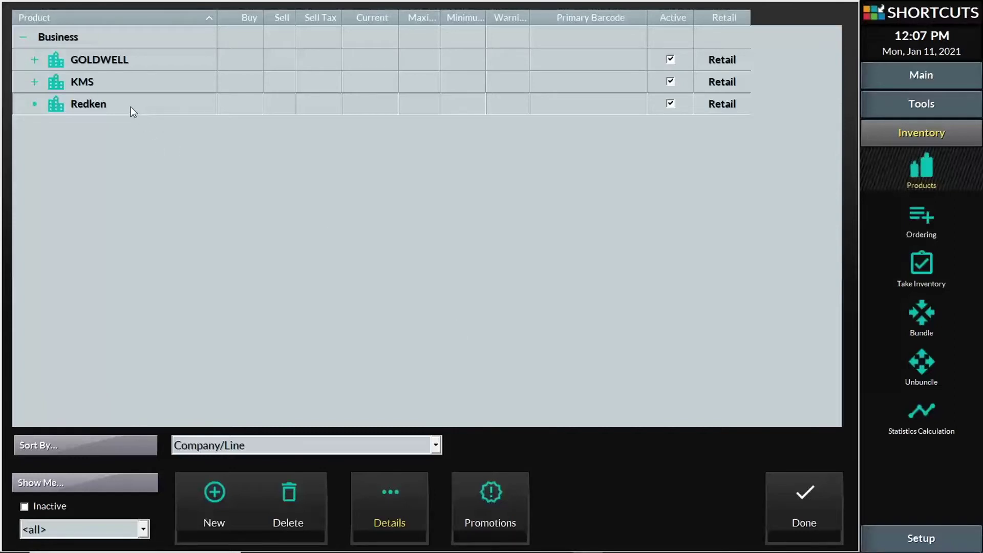
Add a line named Color under Redken and create a product named 1.0 in it
{"action": "left_click", "coordinate": [223, 503]}
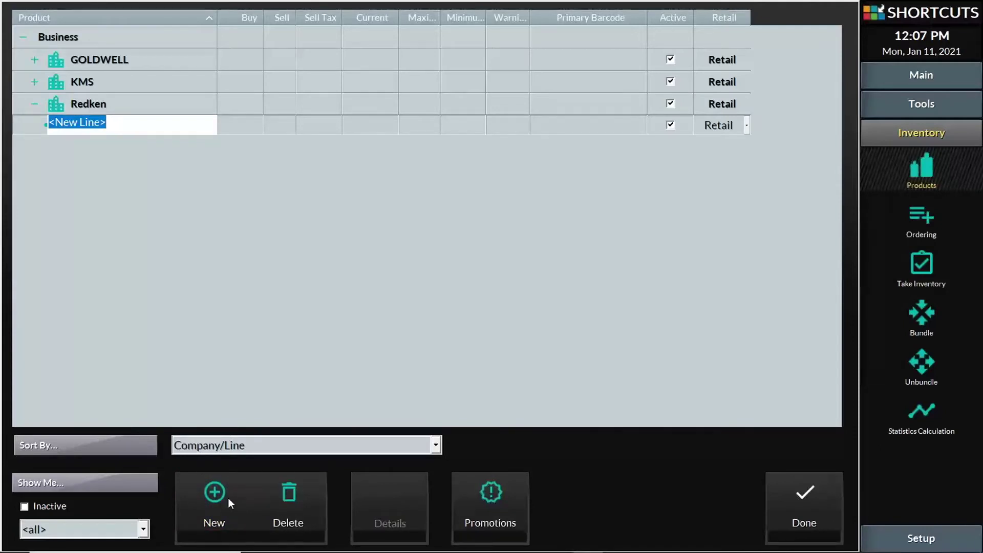
{"action": "type", "text": "Color"}
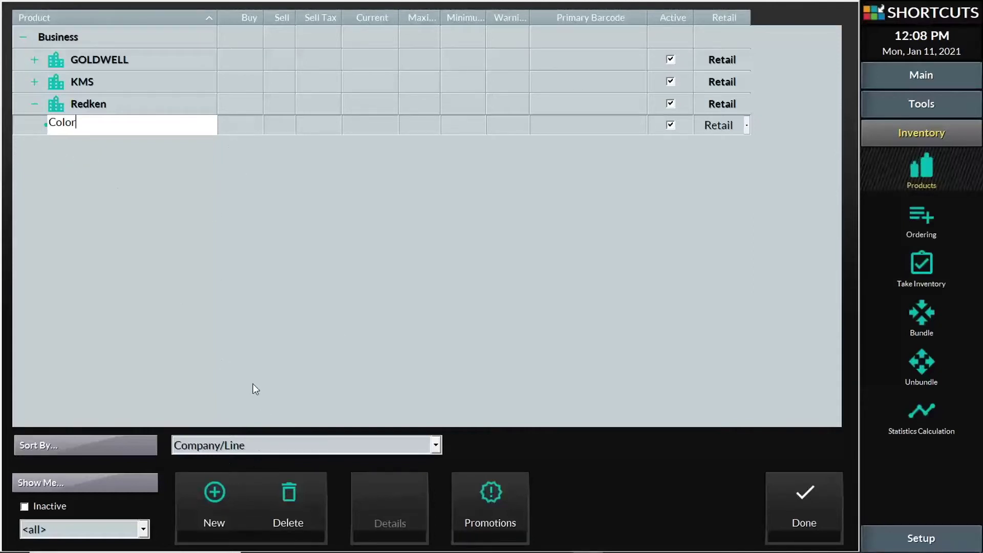
{"action": "left_click", "coordinate": [218, 483]}
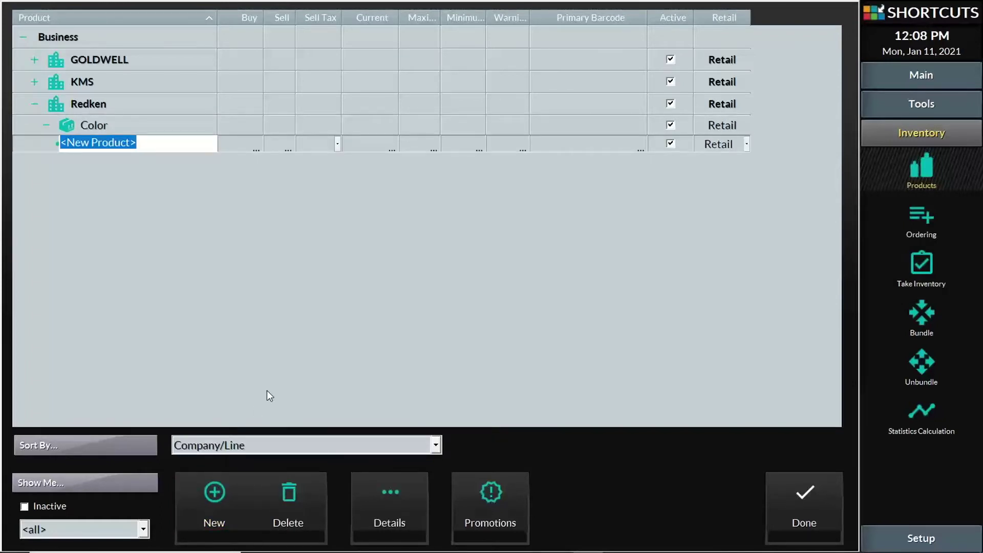
{"action": "type", "text": "1.0"}
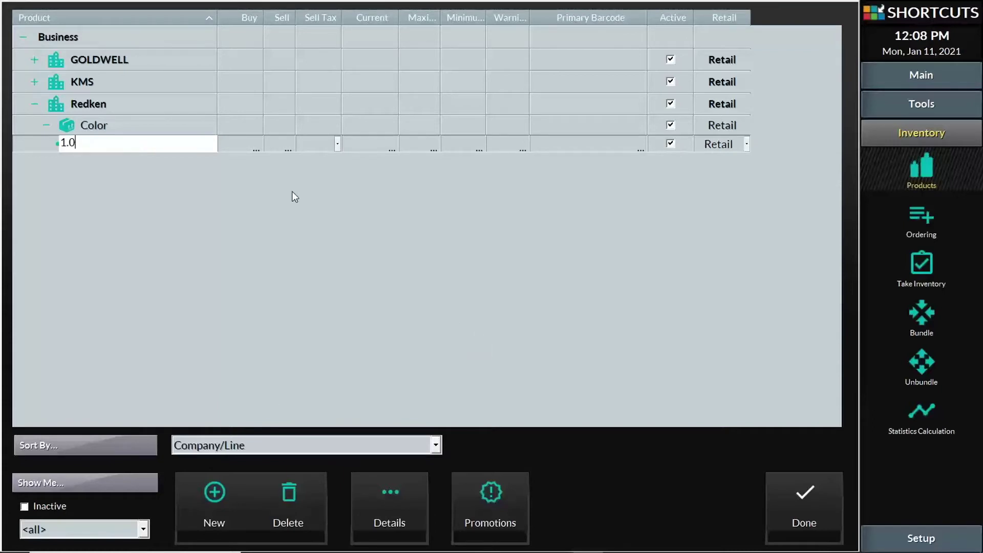
Set the buy price of product 1.0 to 20
{"action": "left_click", "coordinate": [248, 148]}
{"action": "left_click", "coordinate": [244, 144]}
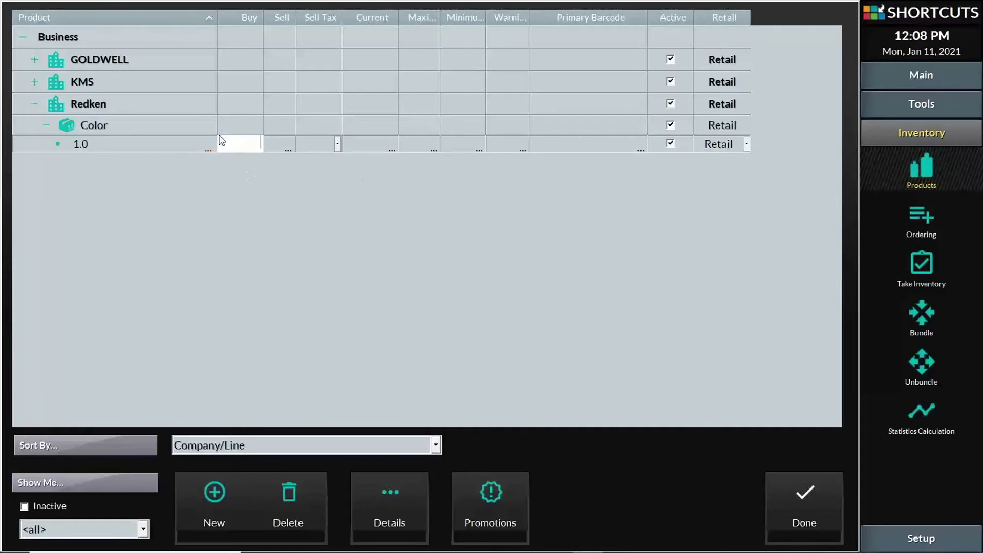
{"action": "left_click", "coordinate": [276, 149]}
{"action": "left_click", "coordinate": [252, 146]}
{"action": "type", "text": "20"}
{"action": "left_click", "coordinate": [374, 148]}
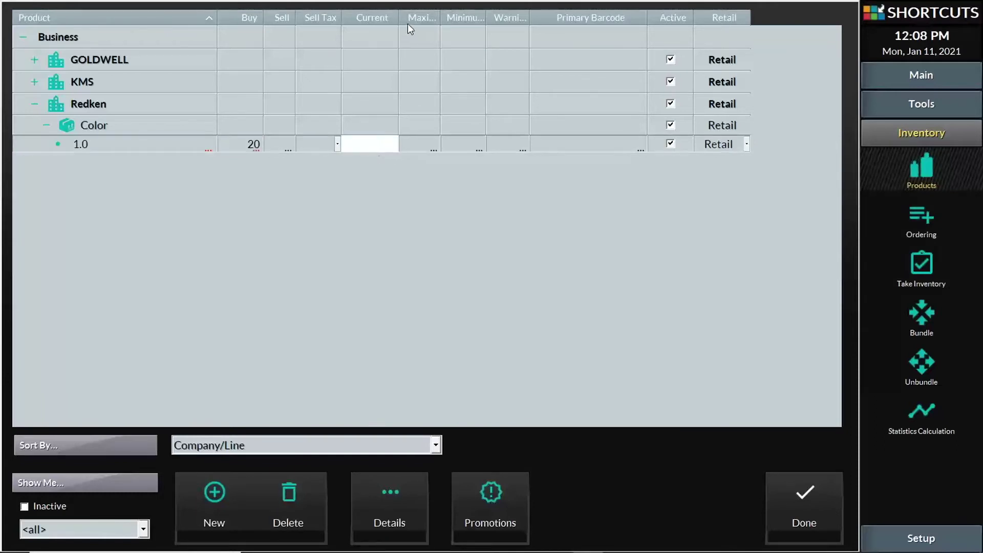
Widen the stock level columns and set product 1.0's current level to 8 and maximum level to 10
{"action": "left_click_drag", "start_coordinate": [399, 20], "coordinate": [569, 19]}
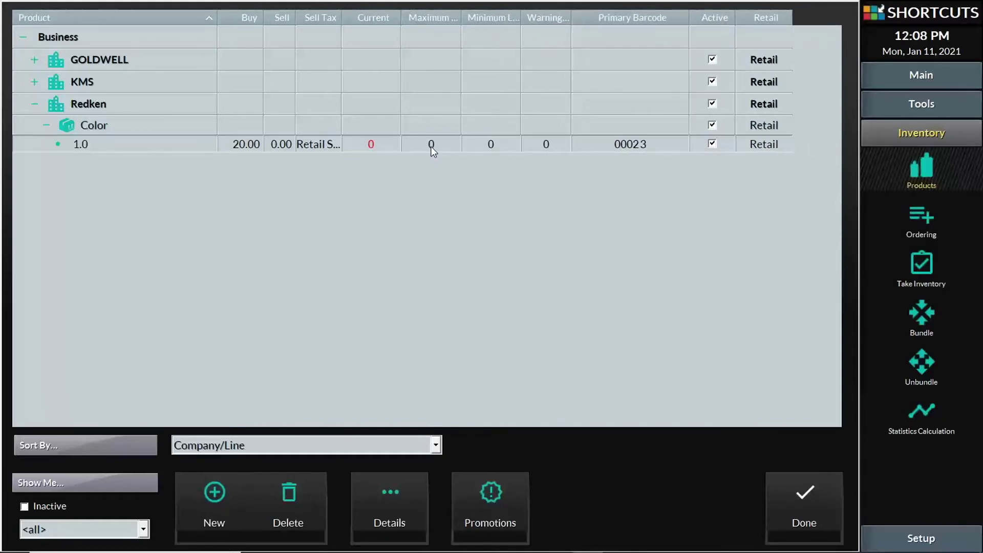
{"action": "left_click", "coordinate": [374, 144]}
{"action": "type", "text": "8"}
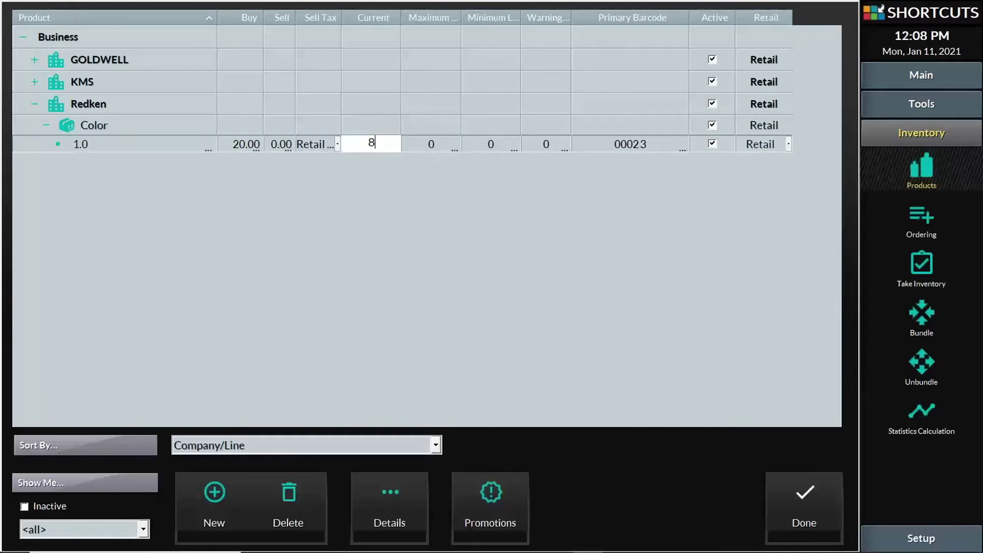
{"action": "left_click", "coordinate": [433, 143]}
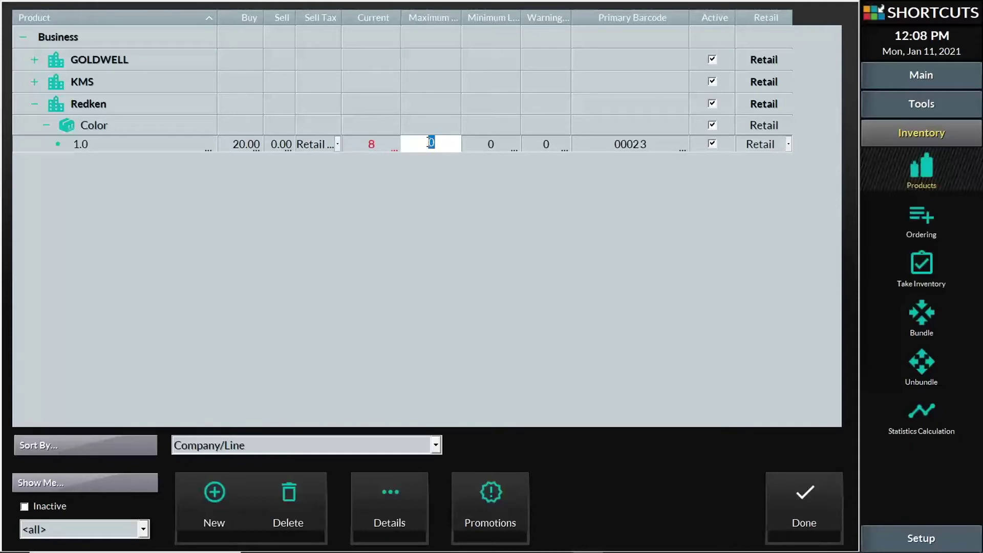
{"action": "type", "text": "10"}
Set product 1.0's minimum level to 3 and its warning level to 2
{"action": "left_click", "coordinate": [493, 142]}
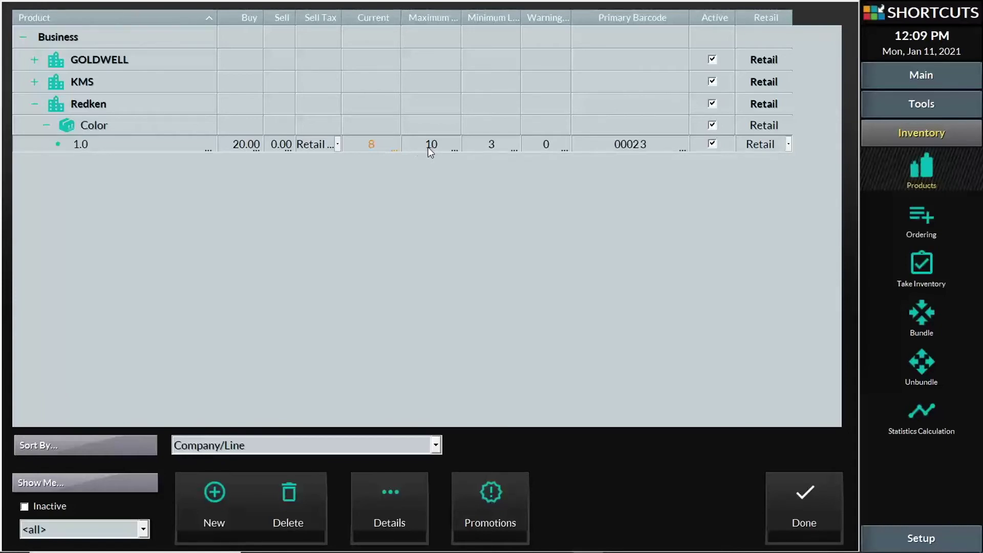
{"action": "left_click", "coordinate": [498, 144]}
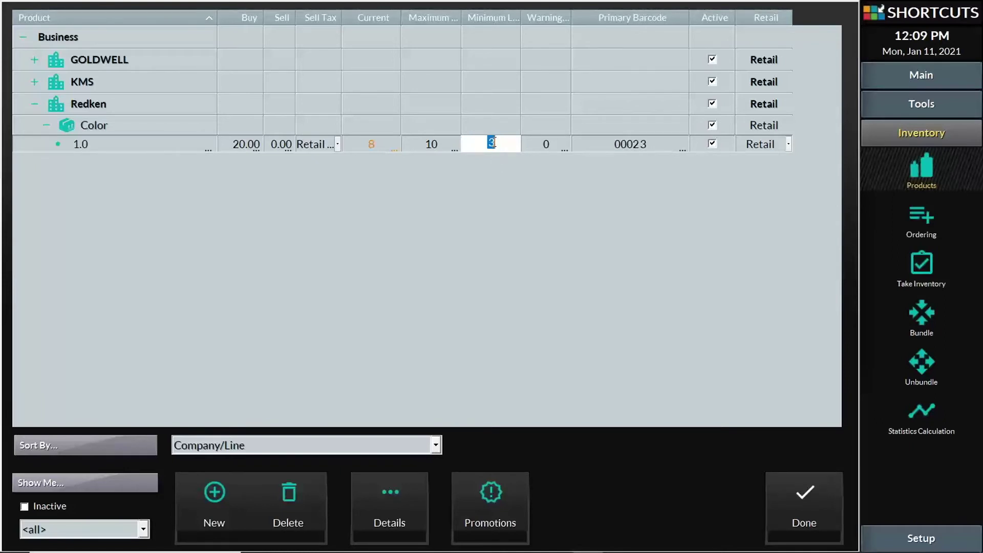
{"action": "left_click", "coordinate": [542, 142]}
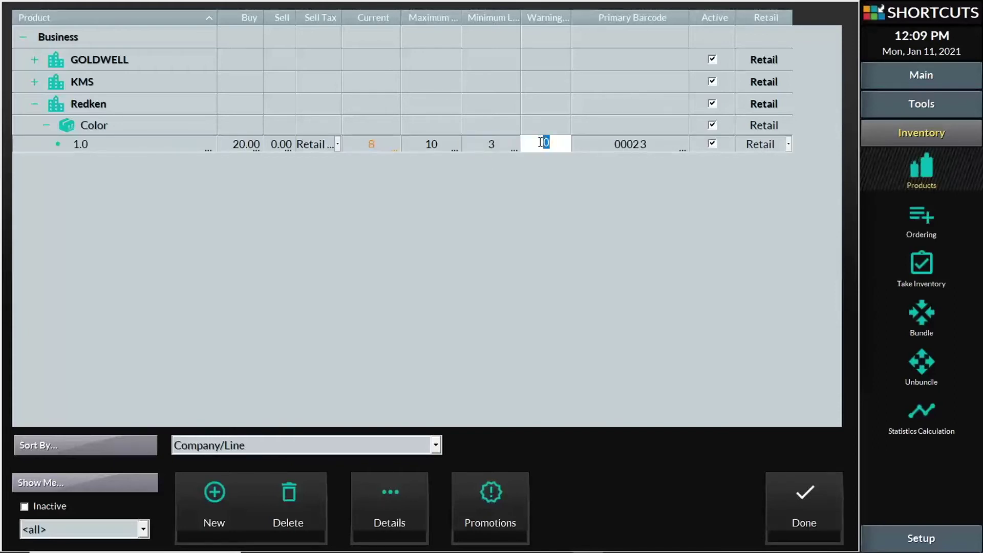
{"action": "type", "text": "2"}
{"action": "double_click", "coordinate": [540, 146]}
{"action": "left_click", "coordinate": [638, 144]}
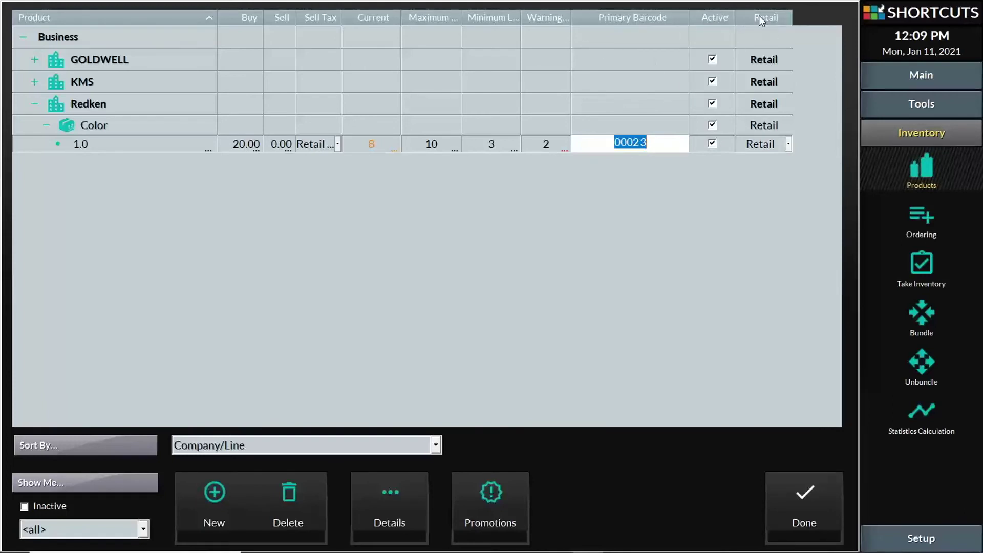
Examine which Properties columns can be shown or hidden in the product list
{"action": "right_click", "coordinate": [658, 19]}
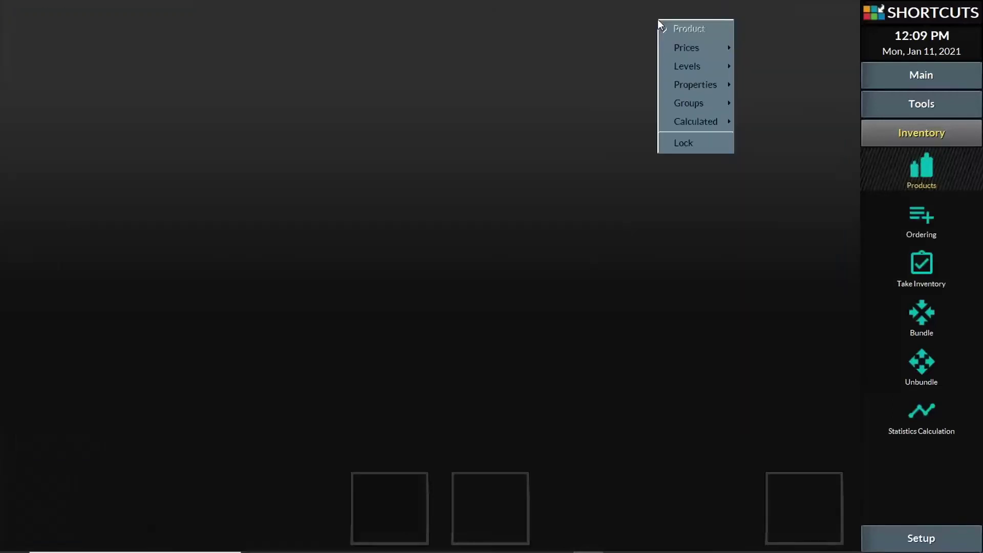
{"action": "right_click", "coordinate": [546, 15]}
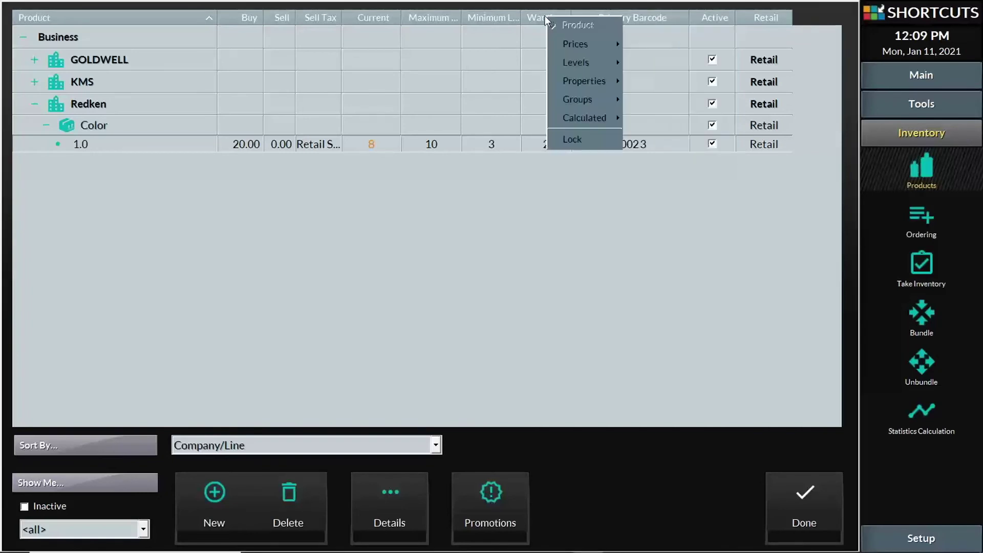
{"action": "right_click", "coordinate": [493, 17]}
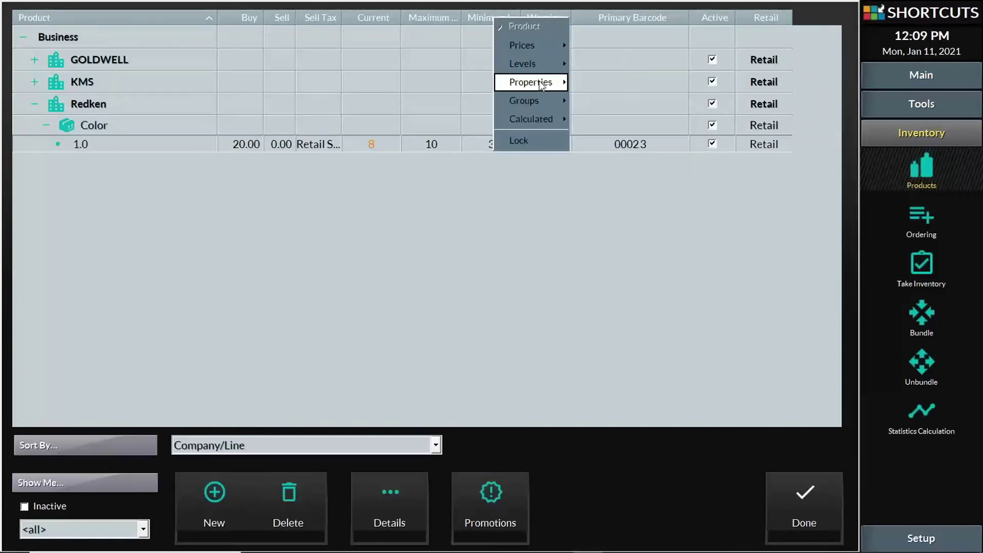
{"action": "mouse_move", "coordinate": [546, 86]}
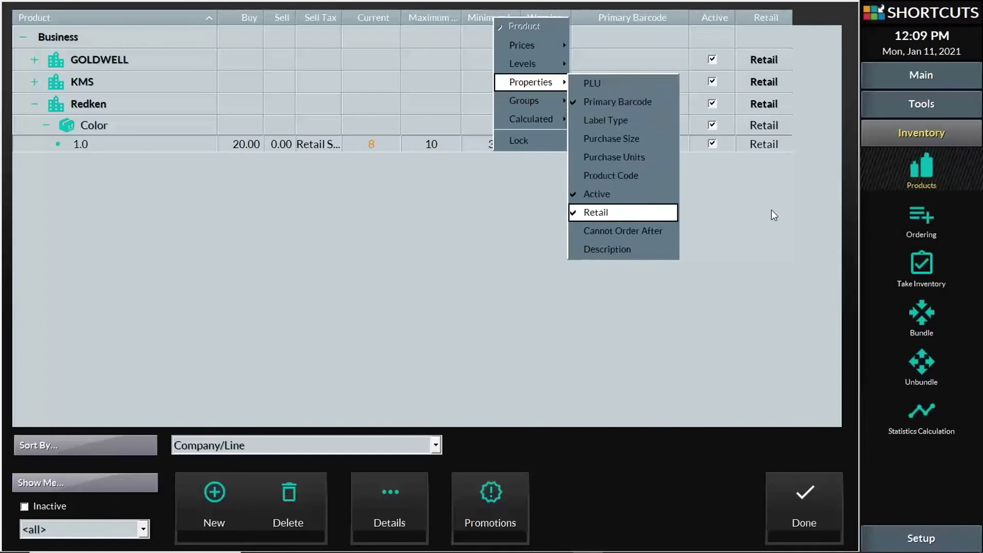
Change the retail type of product 1.0 to Professional
{"action": "left_click", "coordinate": [803, 150]}
{"action": "left_click", "coordinate": [787, 146]}
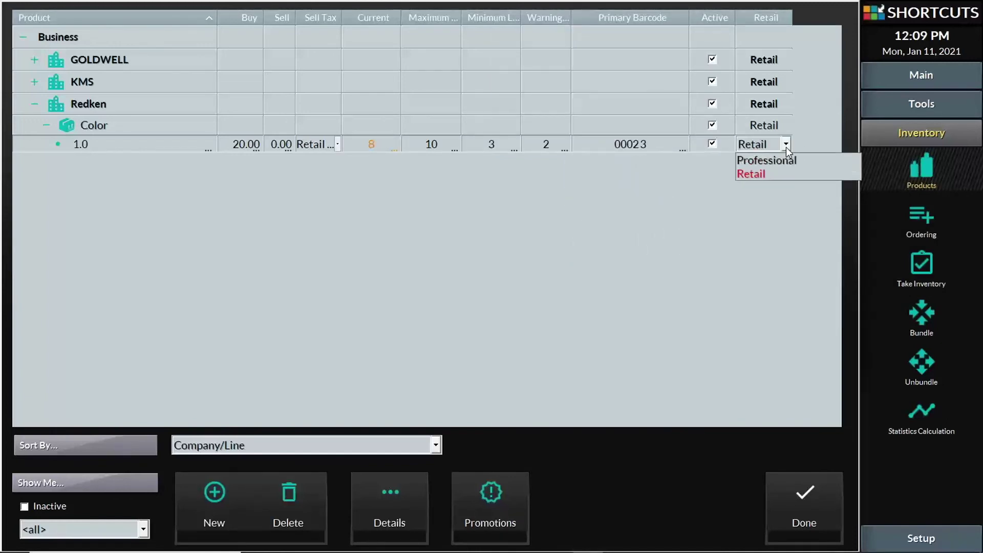
{"action": "left_click", "coordinate": [790, 162]}
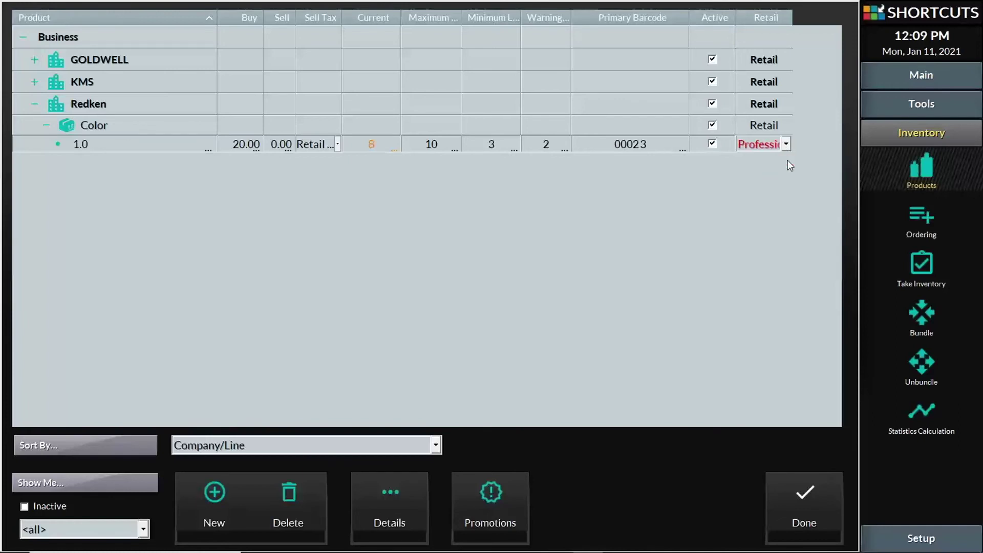
{"action": "left_click", "coordinate": [693, 201]}
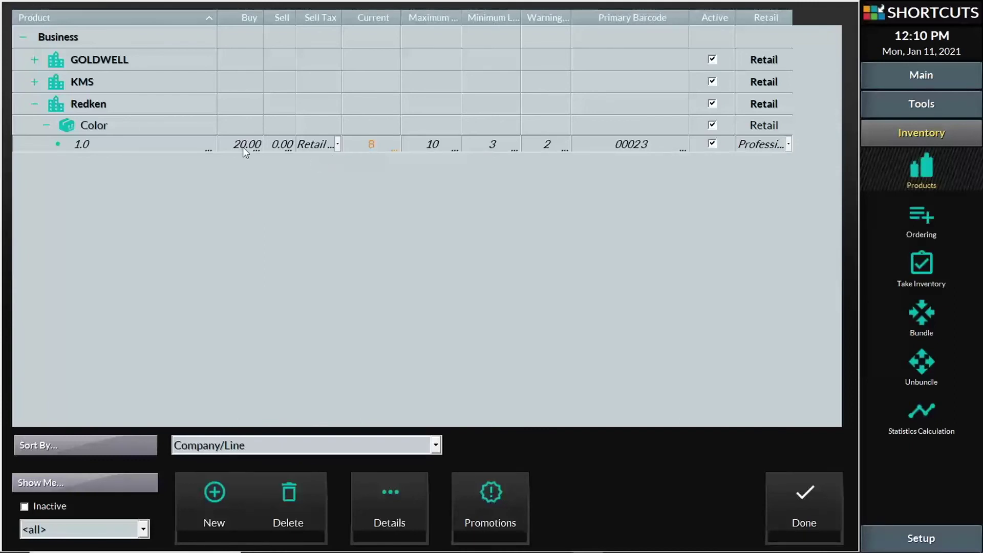
Add a product named 2.2 to Redken's Color line with a buy price of 20
{"action": "left_click", "coordinate": [128, 105]}
{"action": "left_click", "coordinate": [124, 125]}
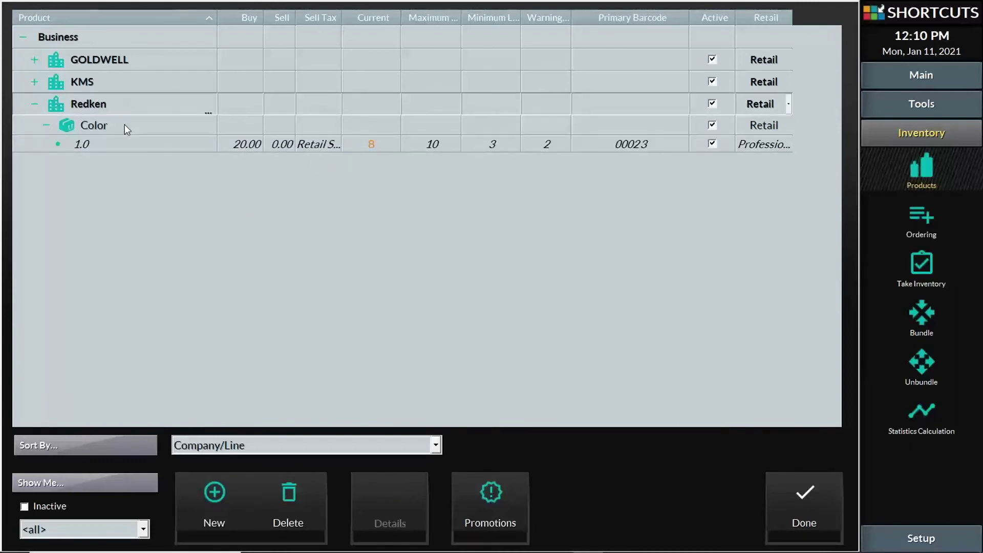
{"action": "left_click", "coordinate": [122, 144]}
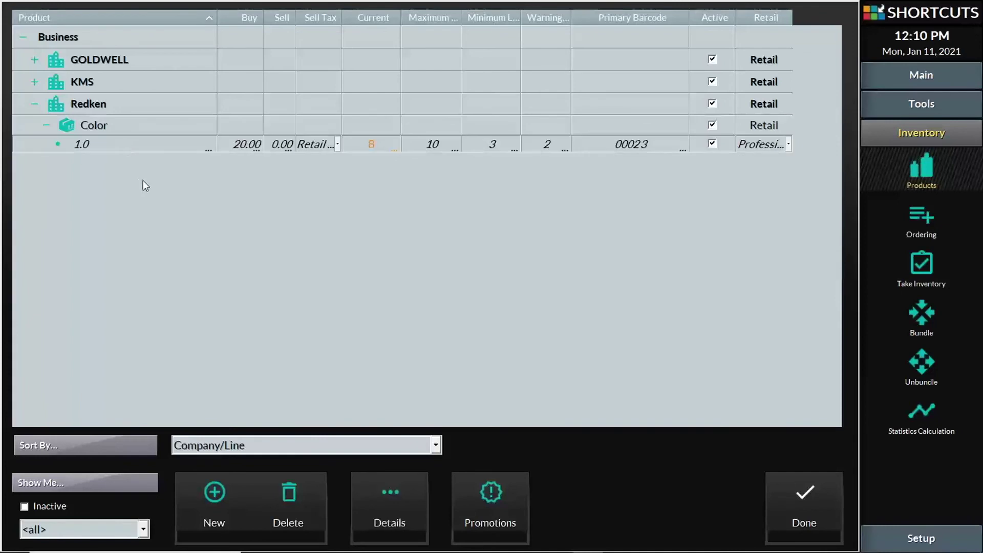
{"action": "left_click", "coordinate": [224, 505]}
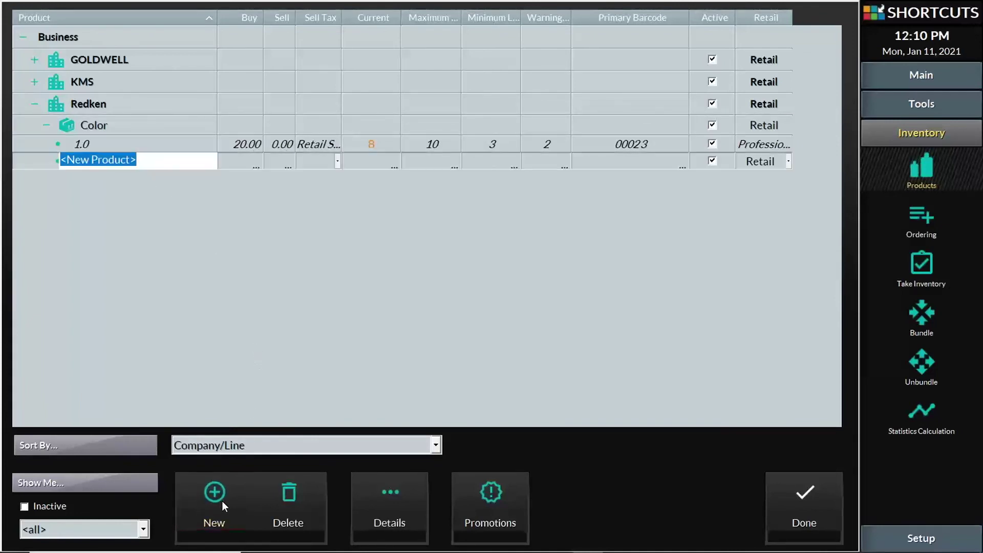
{"action": "type", "text": "2.2"}
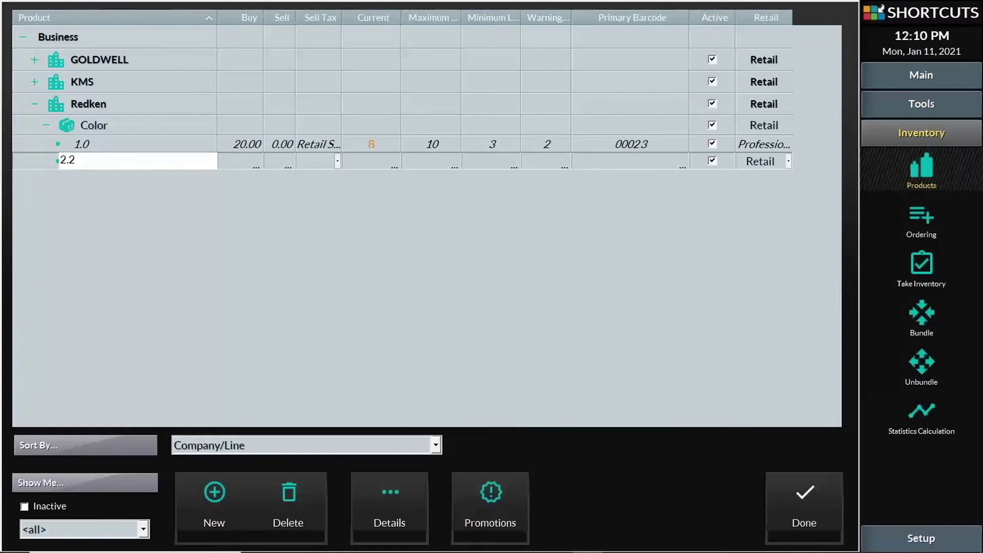
{"action": "left_click", "coordinate": [244, 166]}
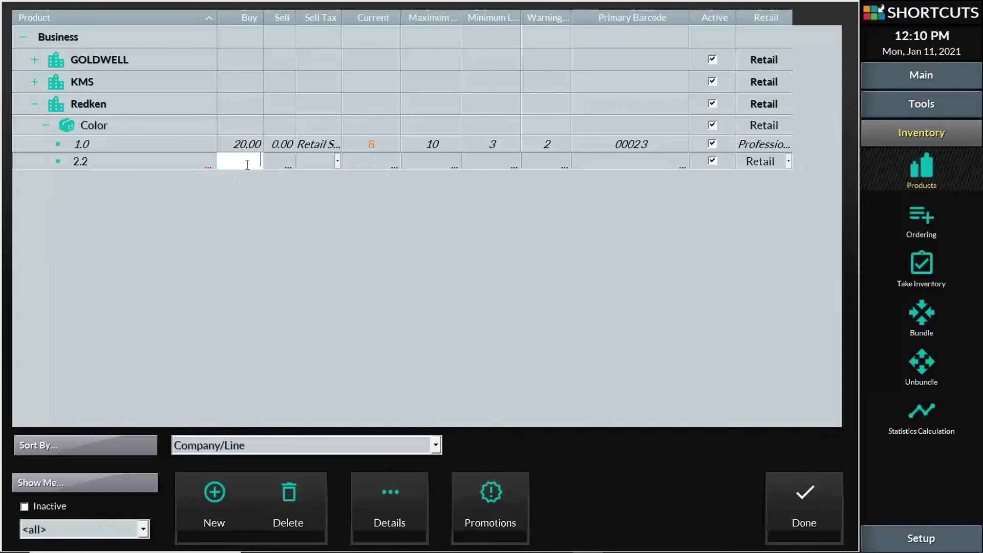
{"action": "type", "text": "20"}
{"action": "left_click", "coordinate": [385, 212]}
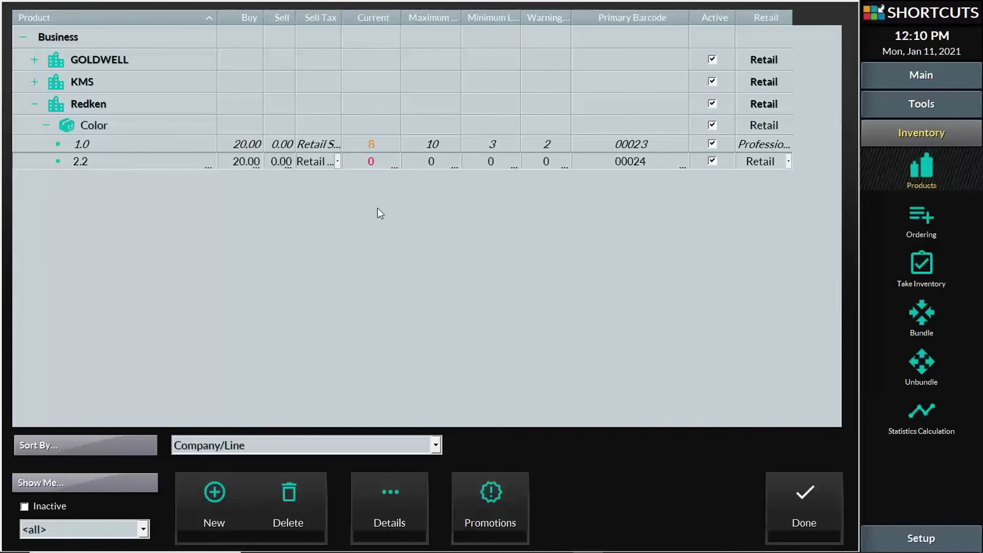
Add a new product line named Styling under the Redken company
{"action": "left_click", "coordinate": [121, 105]}
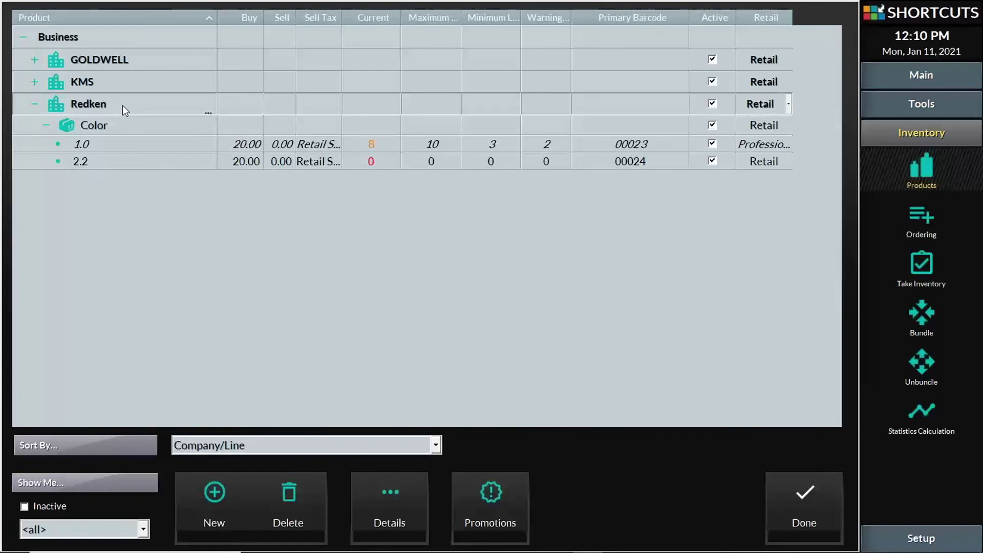
{"action": "left_click", "coordinate": [214, 492]}
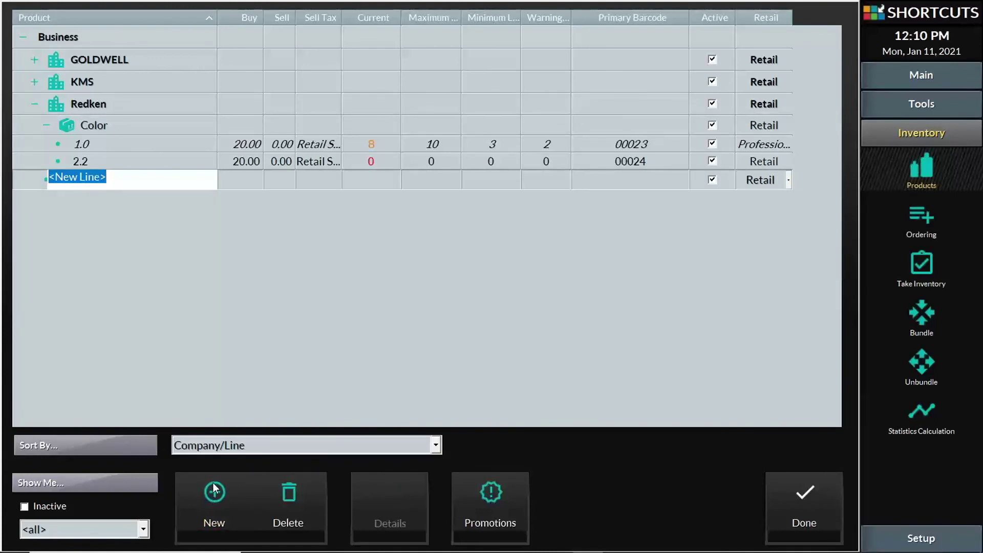
{"action": "type", "text": "Styling"}
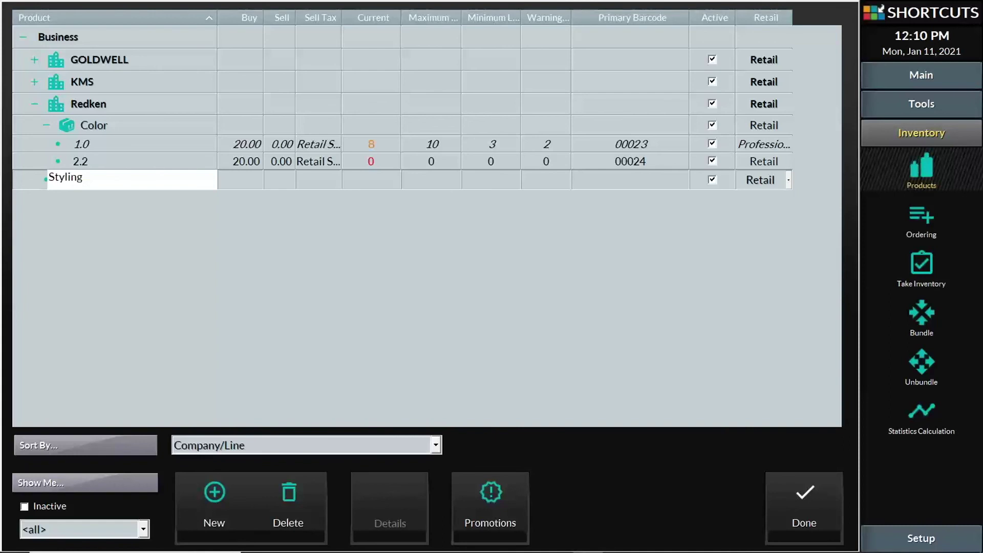
Add a product named "Clay Strong Hold 4.oz" to Redken's Styling line
{"action": "left_click", "coordinate": [217, 502]}
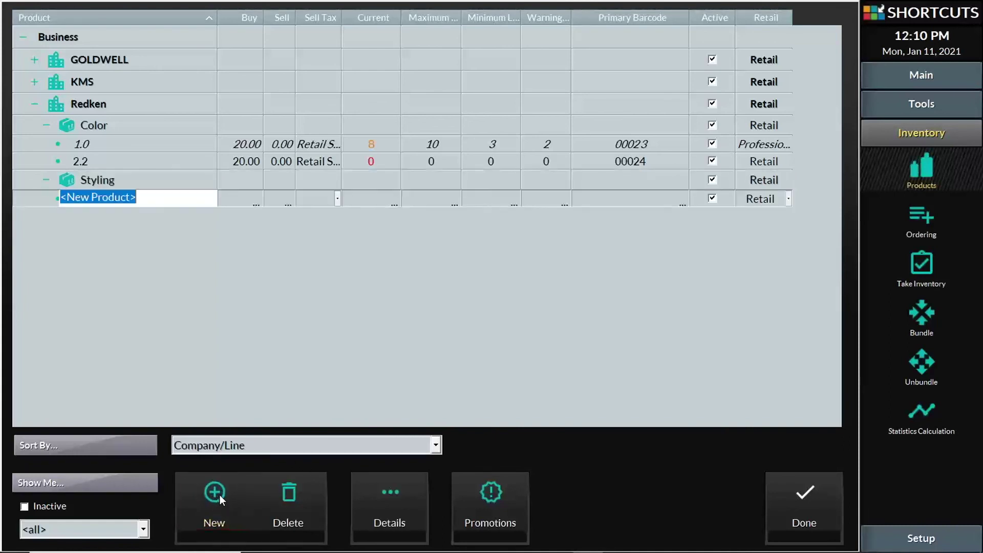
{"action": "type", "text": "Cla"}
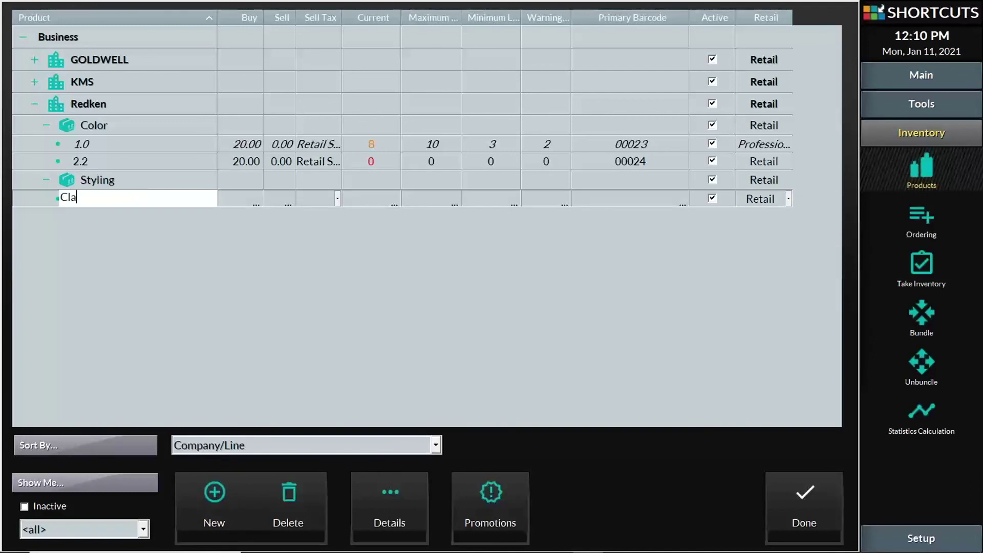
{"action": "type", "text": "y Strong Hold 4.oz"}
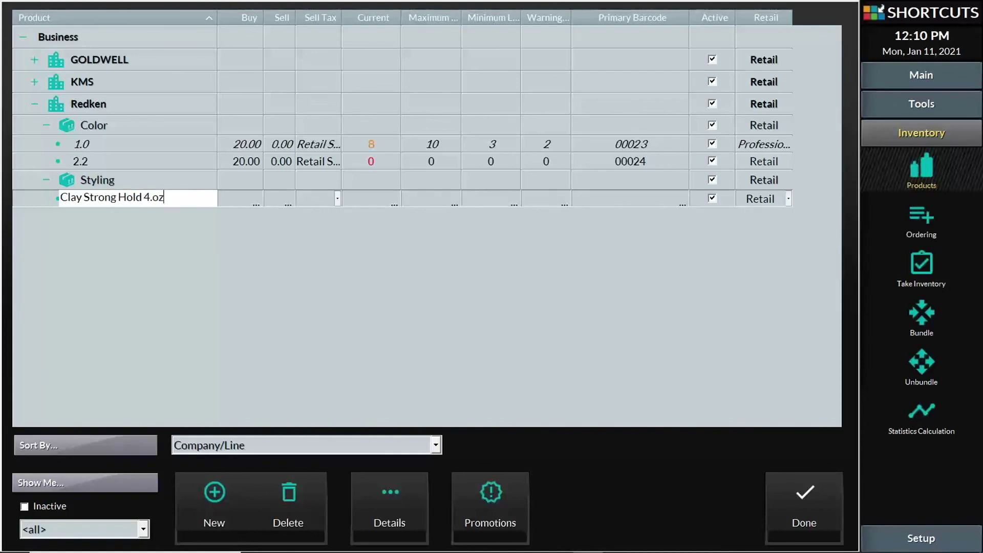